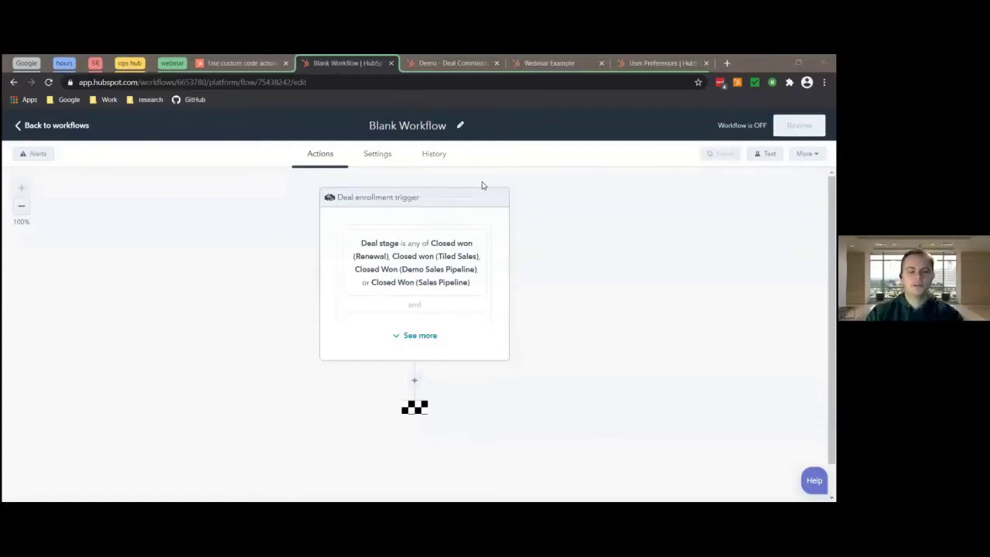
Insert a Custom code action directly below the deal enrollment trigger.
scroll(570, 224, "down", 1)
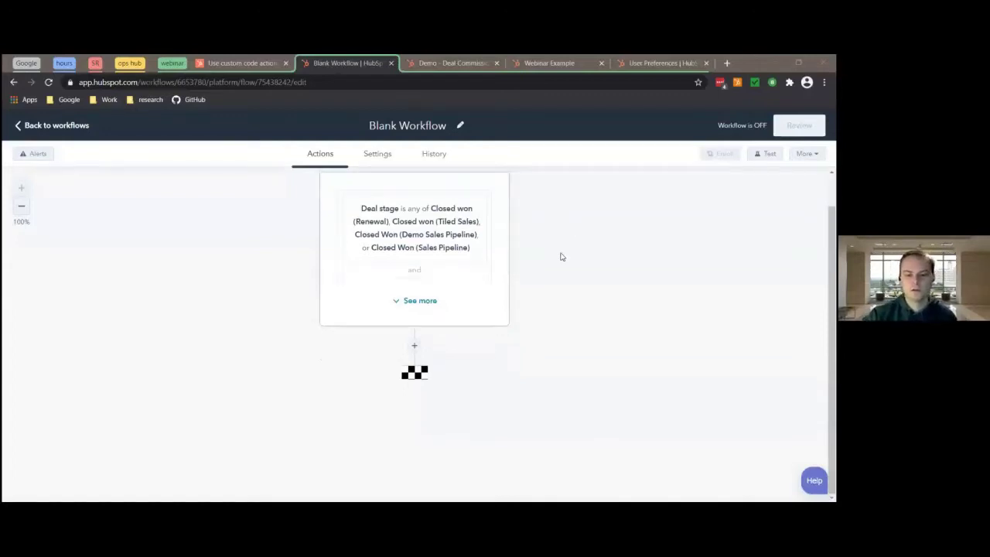
scroll(433, 232, "up", 1)
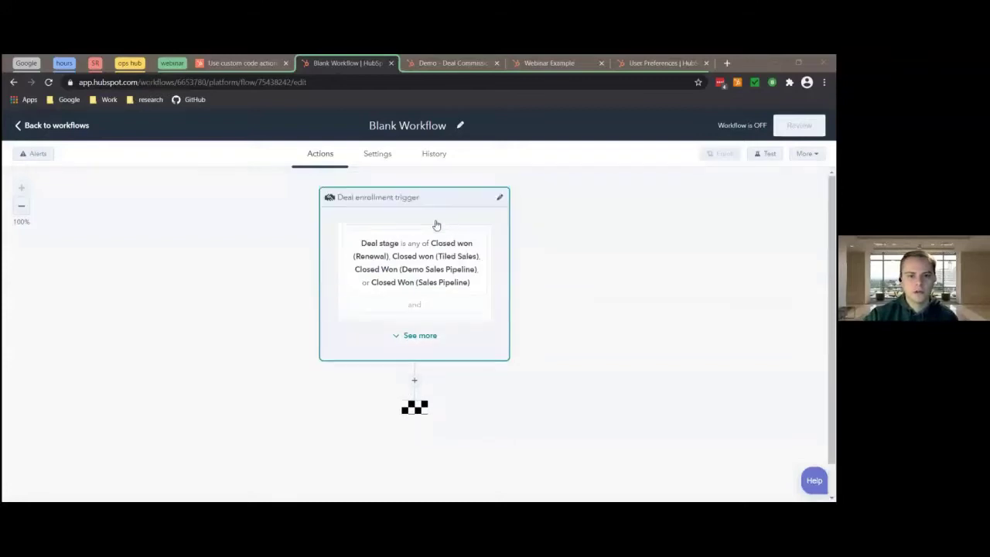
left_click(415, 384)
scroll(740, 311, "down", 1)
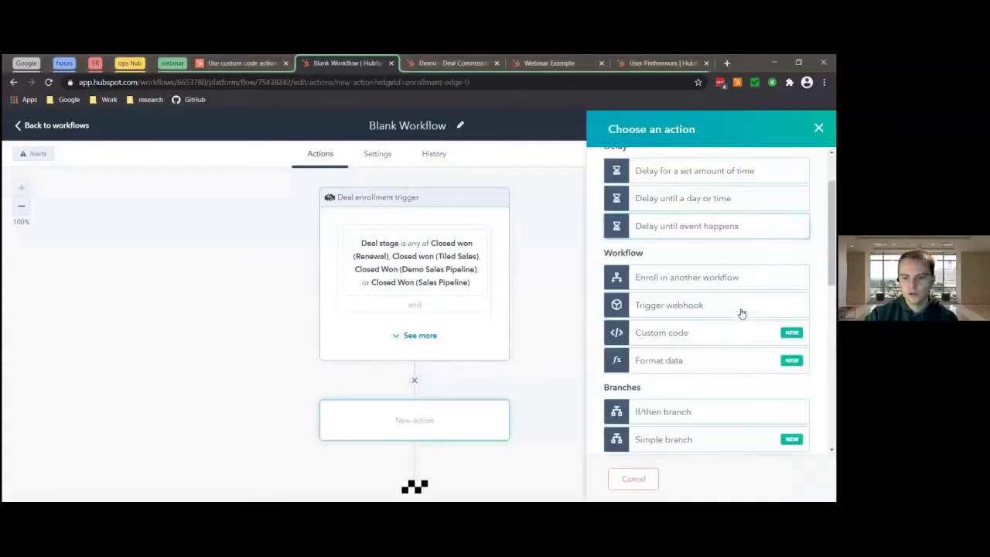
left_click(687, 334)
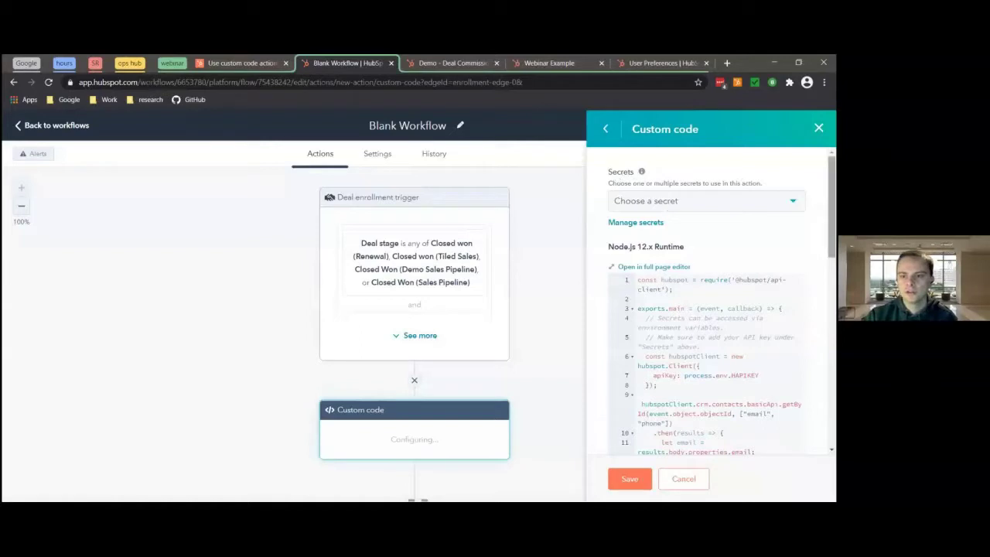
Attach the HAPIKEY secret to the Custom code action and review the sample code.
left_click(702, 201)
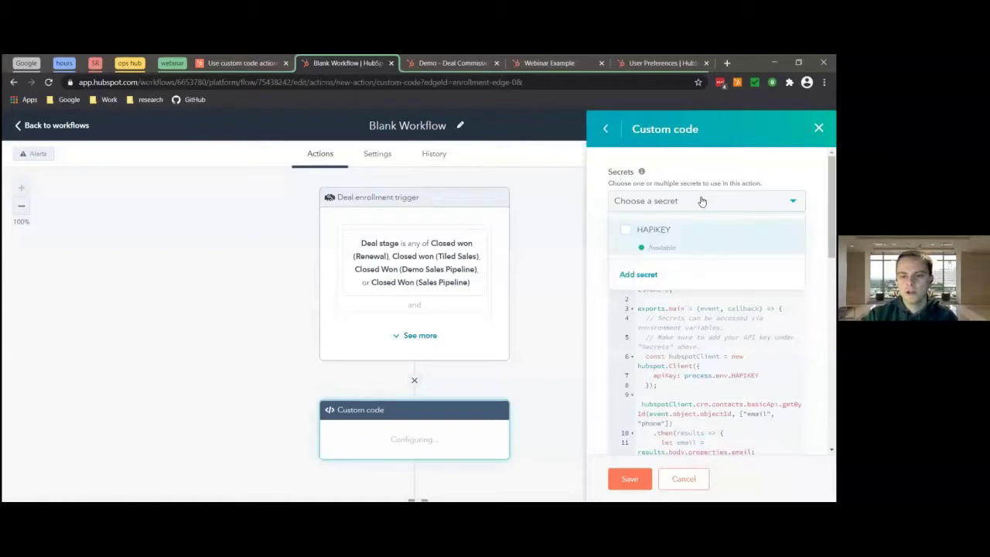
left_click(623, 232)
left_click(592, 233)
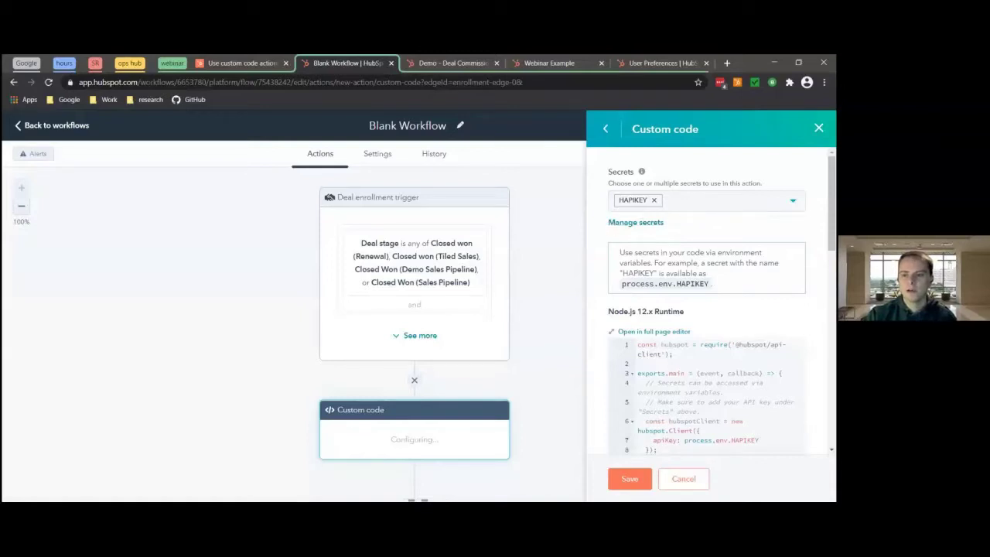
scroll(720, 302, "down", 3)
scroll(671, 241, "down", 2)
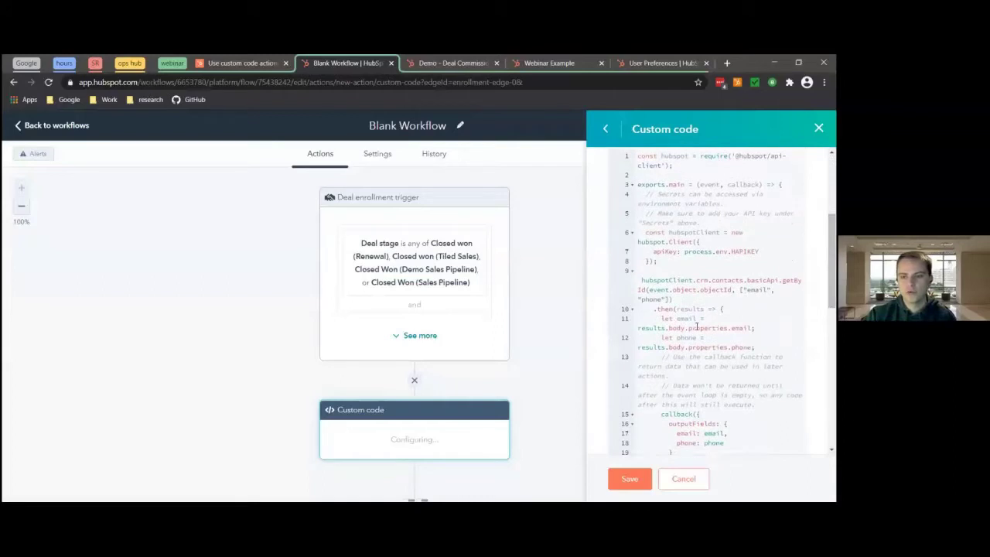
scroll(712, 302, "up", 2)
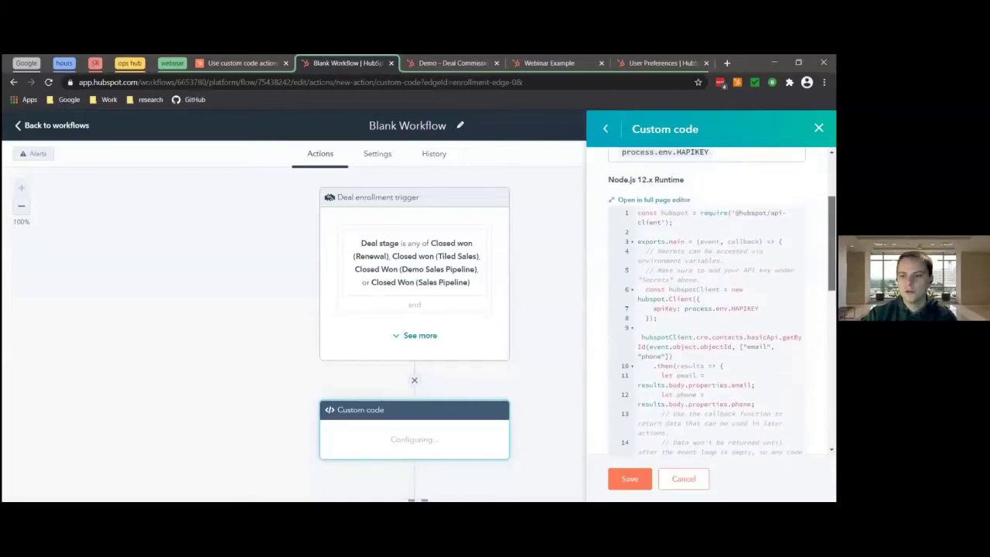
Expand the Node.js starter code to full-page view, review the client setup, and reach Data outputs.
left_click(653, 203)
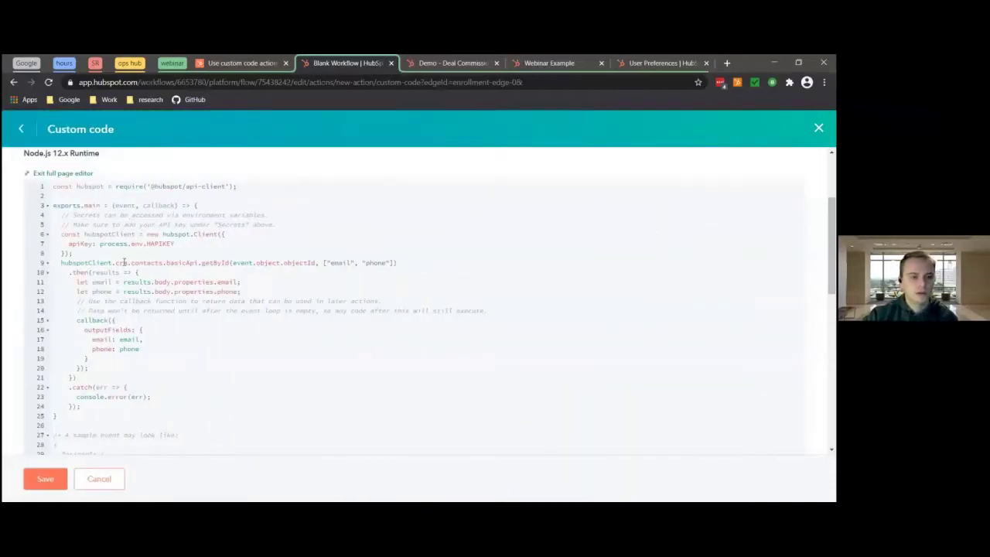
left_click_drag(130, 263, 163, 263)
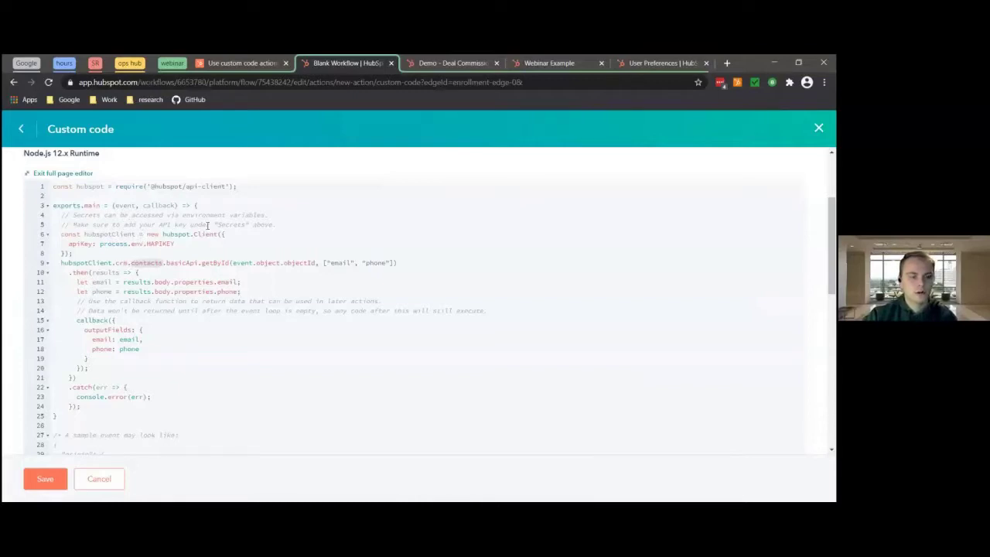
left_click_drag(329, 265, 381, 255)
left_click(379, 255)
scroll(332, 329, "down", 3)
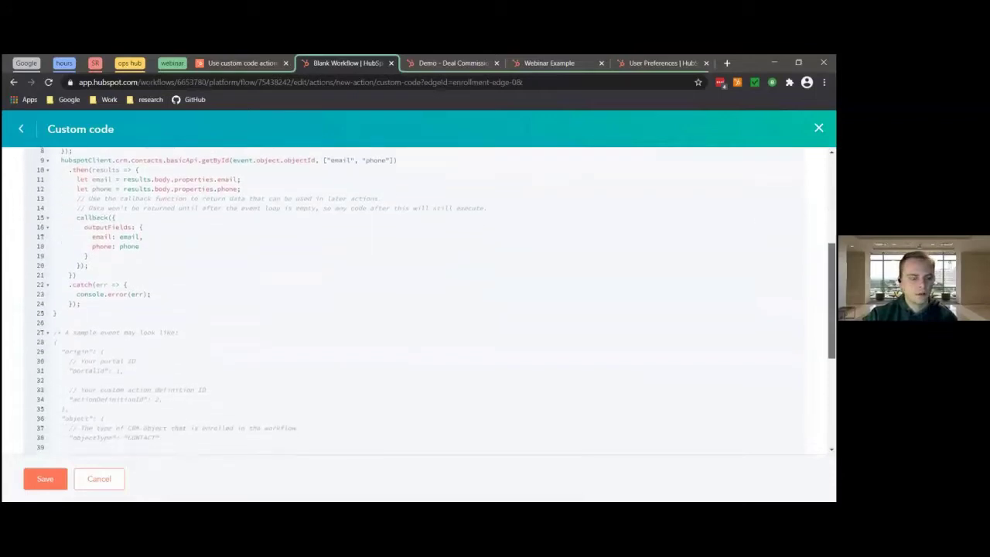
scroll(65, 397, "down", 10)
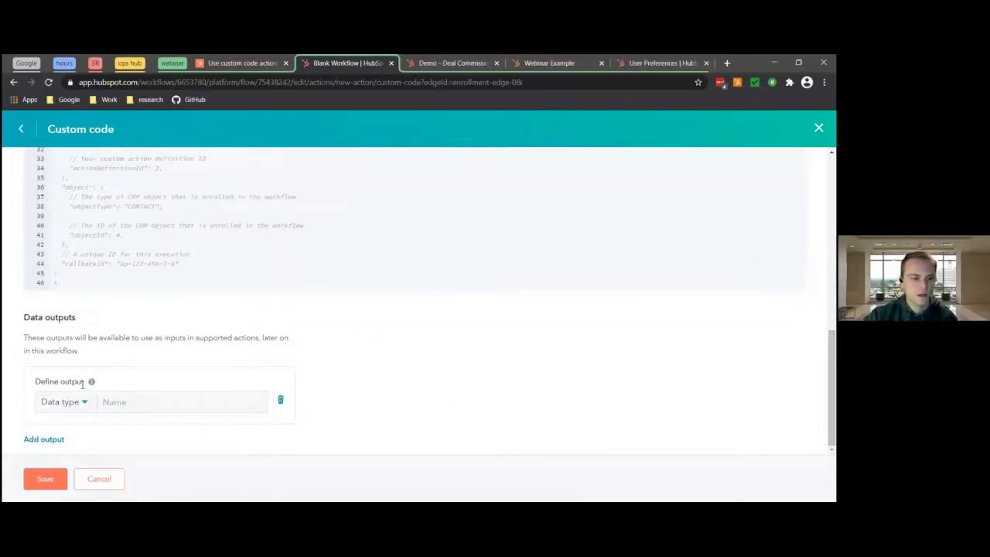
Browse the output data types and compare with the phone output on line 18.
left_click(82, 400)
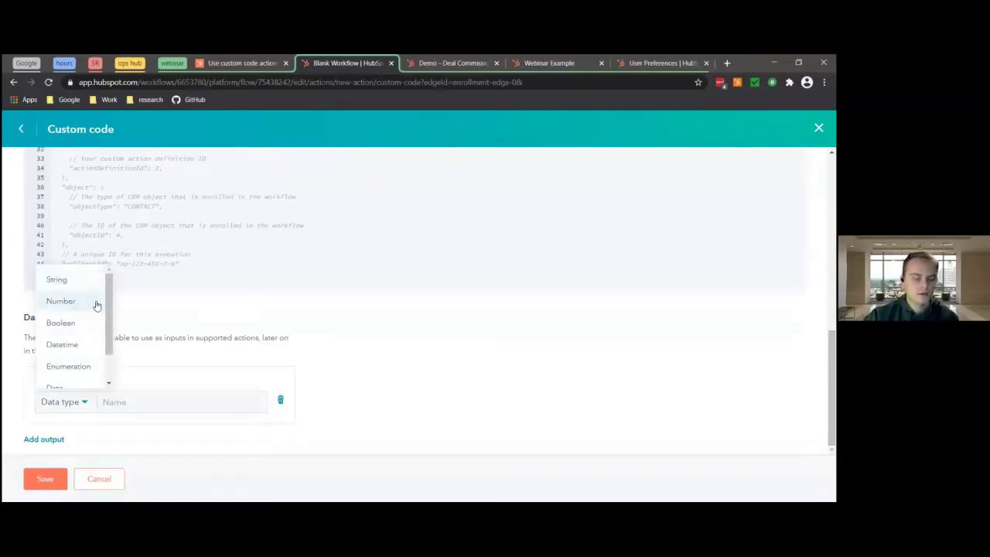
scroll(109, 301, "down", 2)
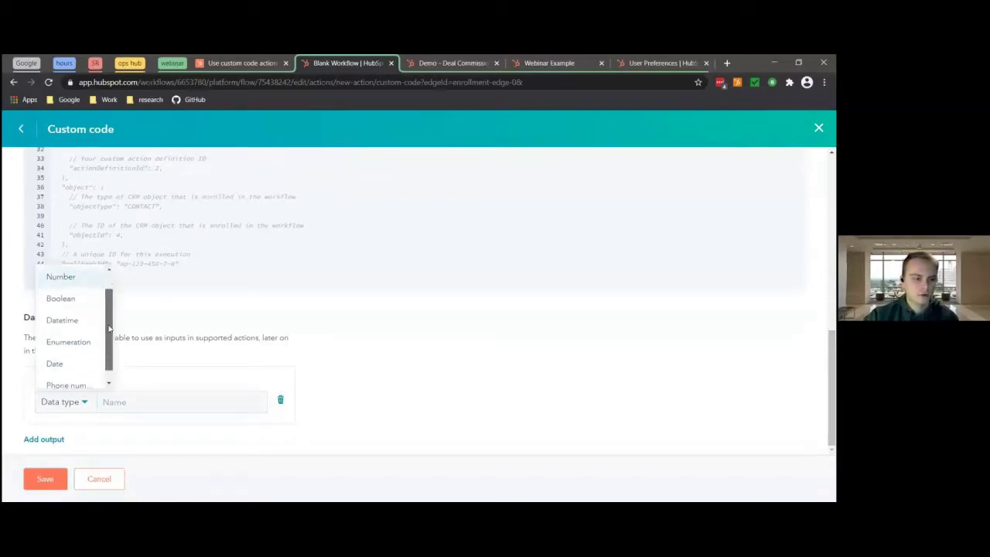
left_click(140, 409)
scroll(417, 301, "up", 4)
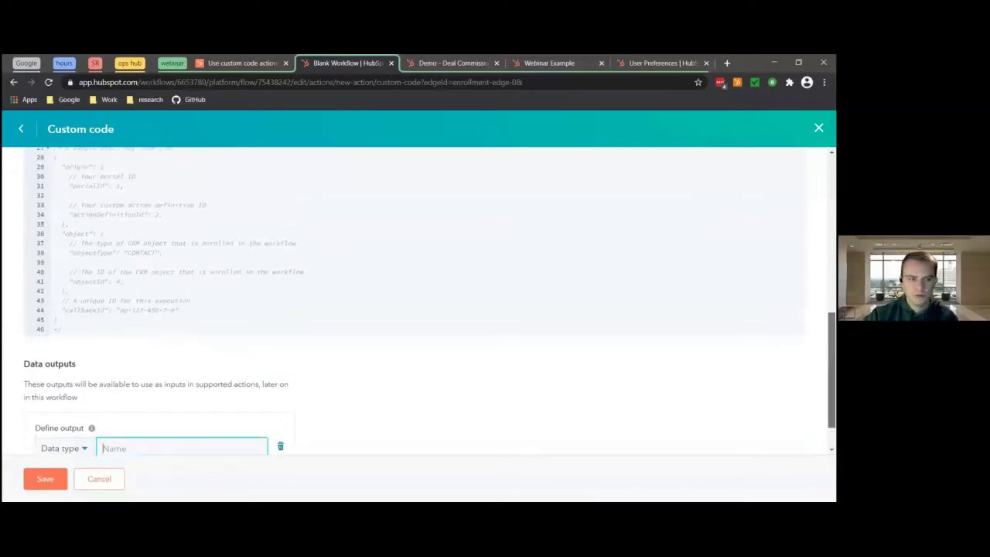
scroll(217, 265, "up", 1)
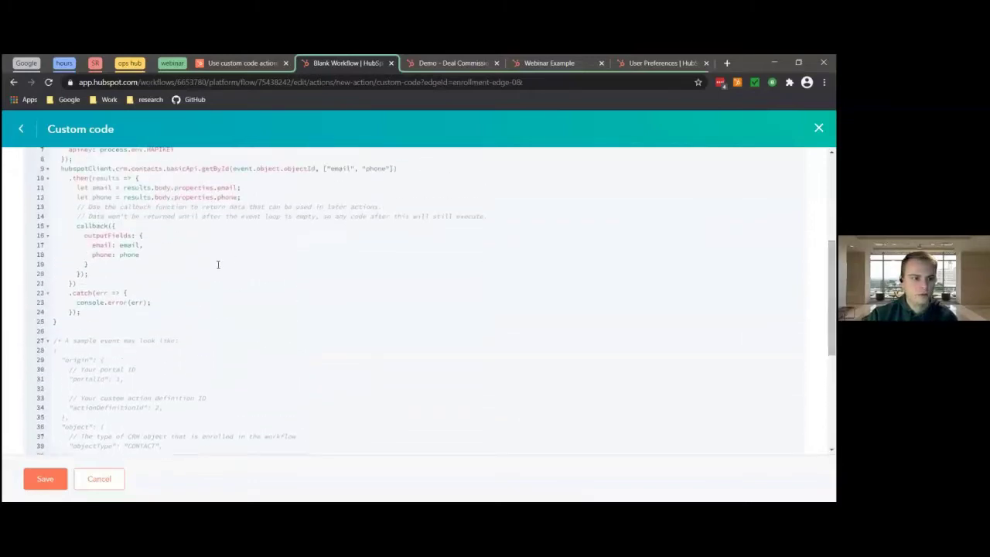
left_click(102, 254)
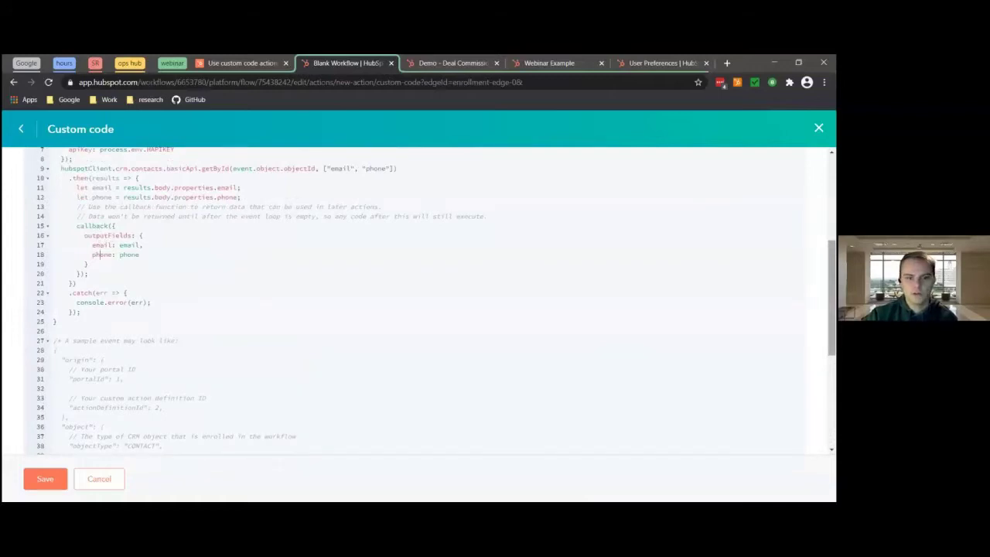
scroll(102, 255, "down", 5)
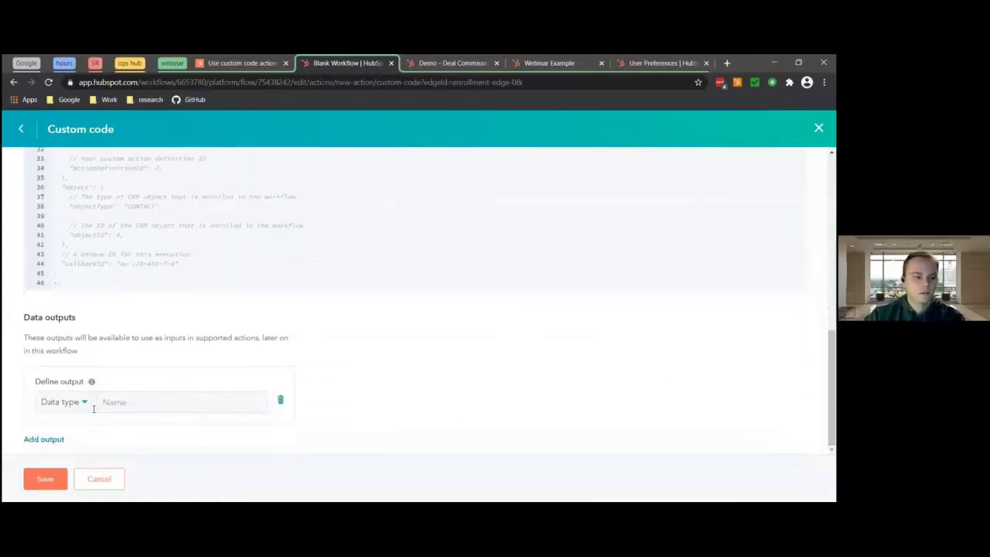
Set the first data output's type to String and name it email.
left_click(79, 402)
left_click(64, 283)
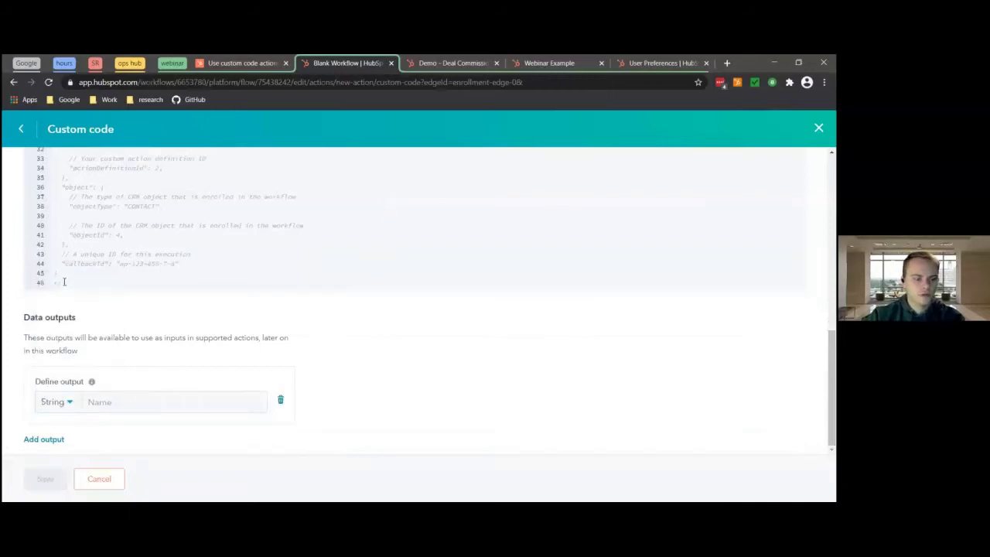
left_click(119, 404)
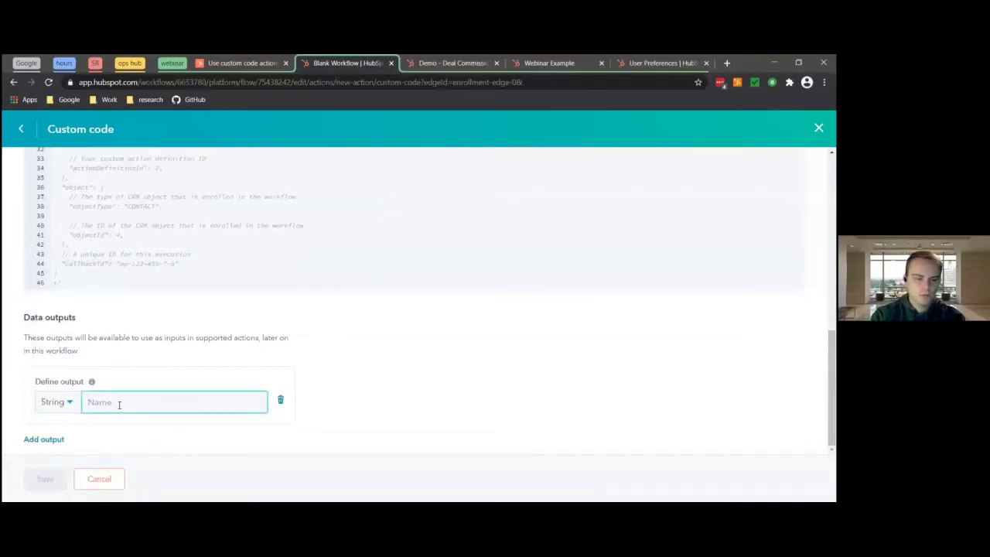
type("email")
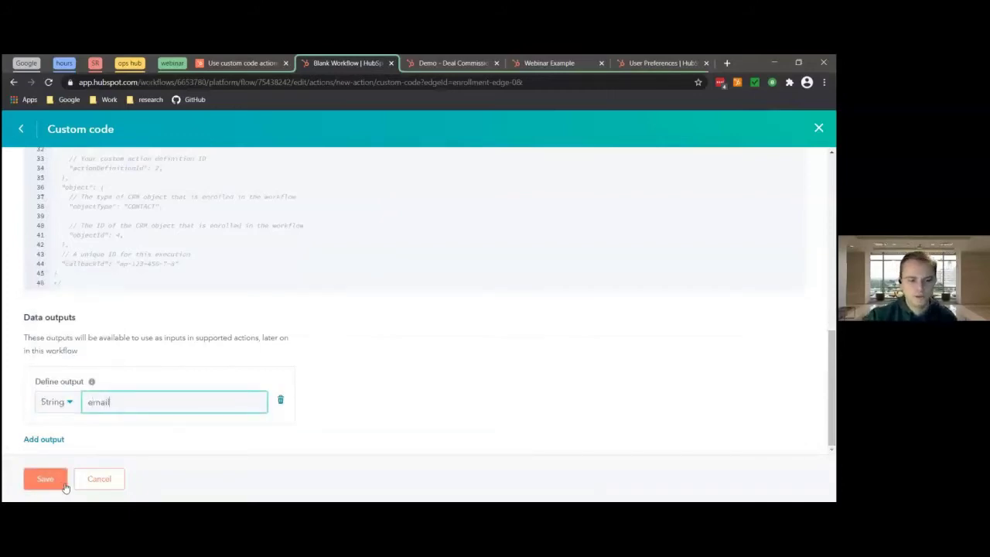
Leave the custom code settings and view the Demo - Deal Commission workflow's Copy property value action.
left_click(21, 128)
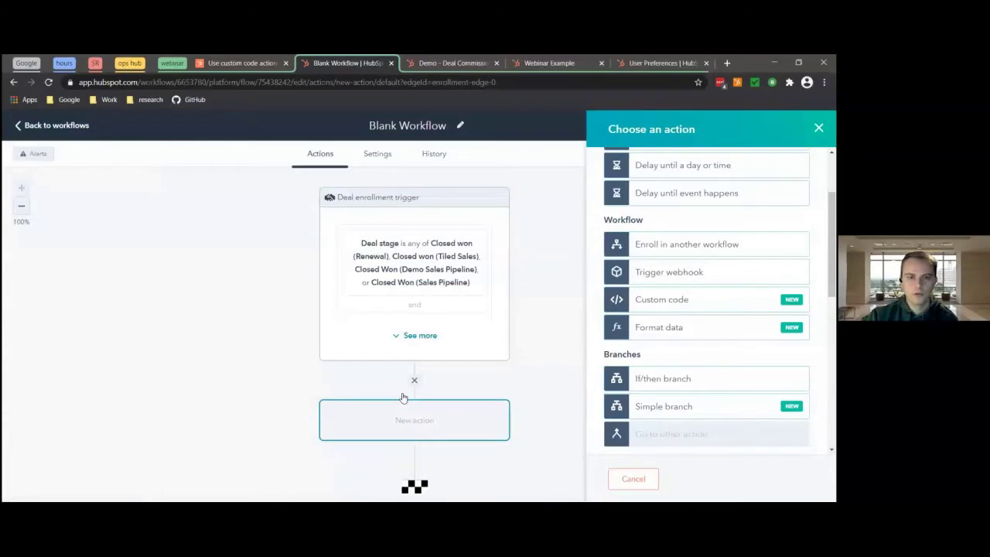
left_click(435, 62)
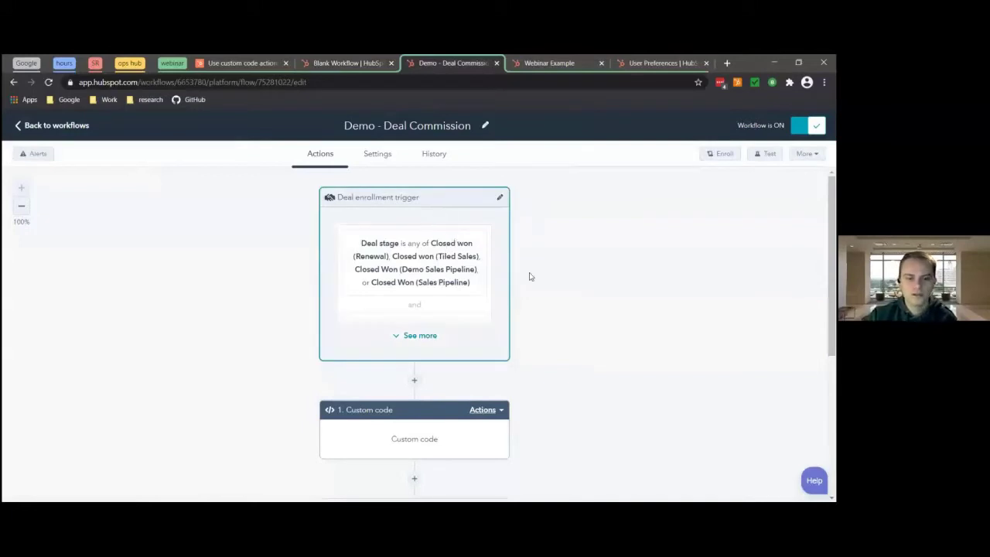
scroll(473, 280, "down", 3)
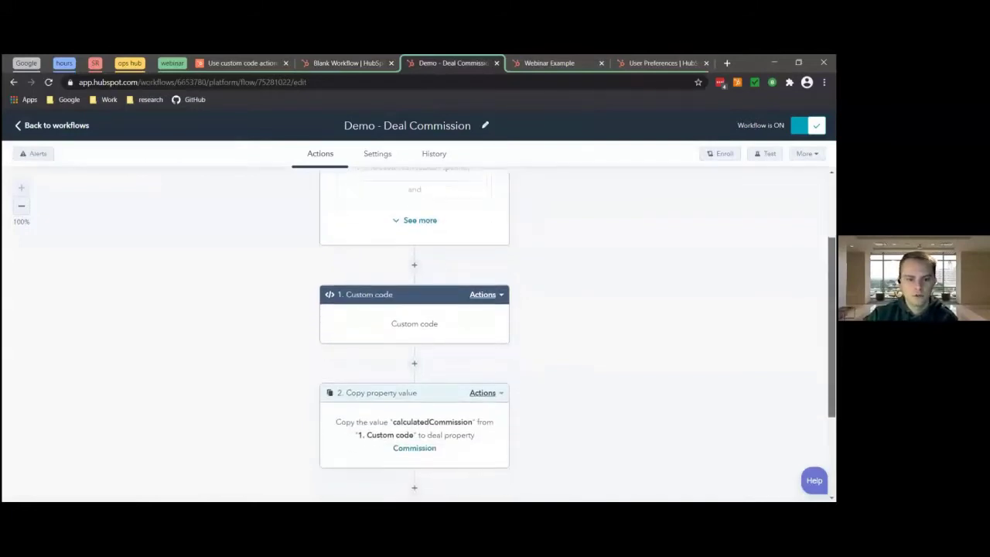
left_click(402, 324)
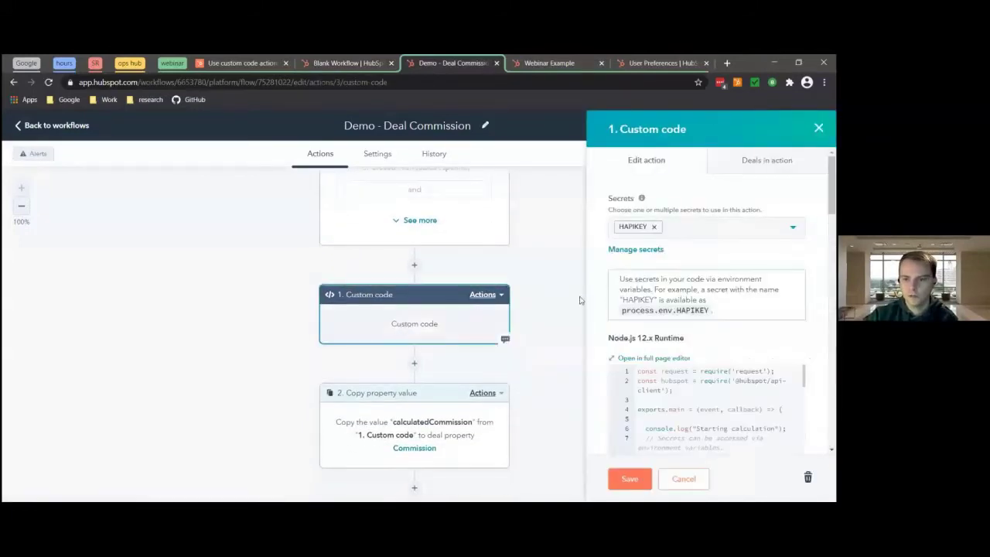
left_click(666, 358)
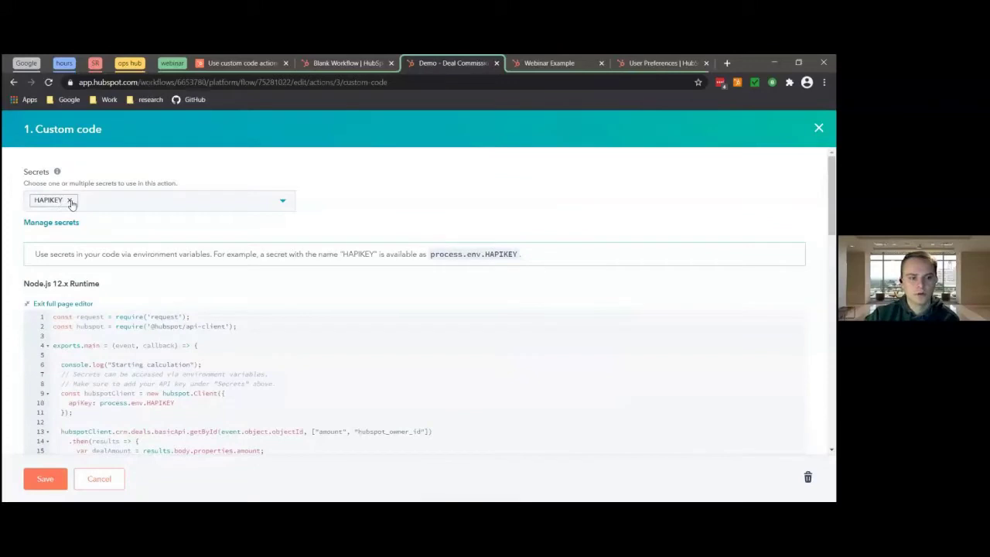
scroll(211, 214, "down", 2)
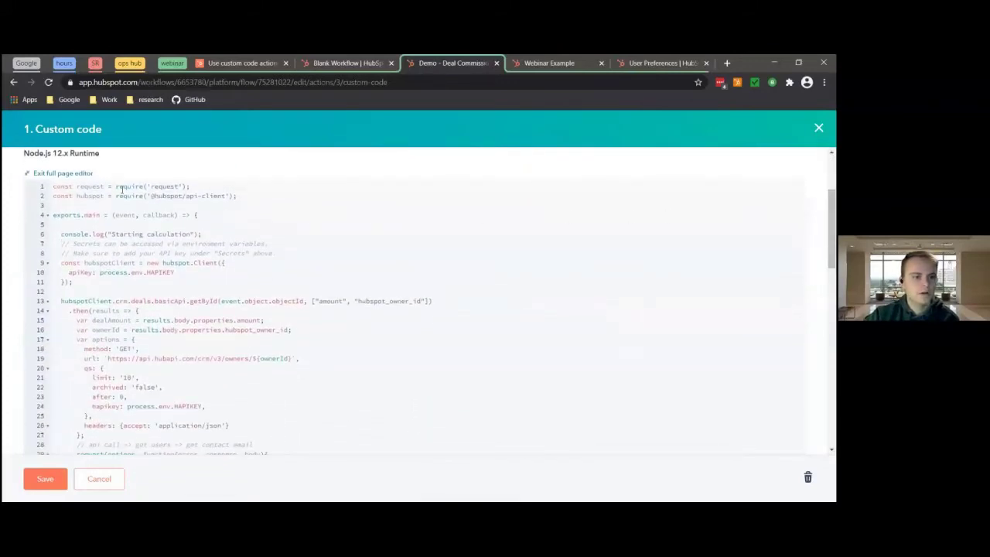
left_click_drag(114, 185, 190, 186)
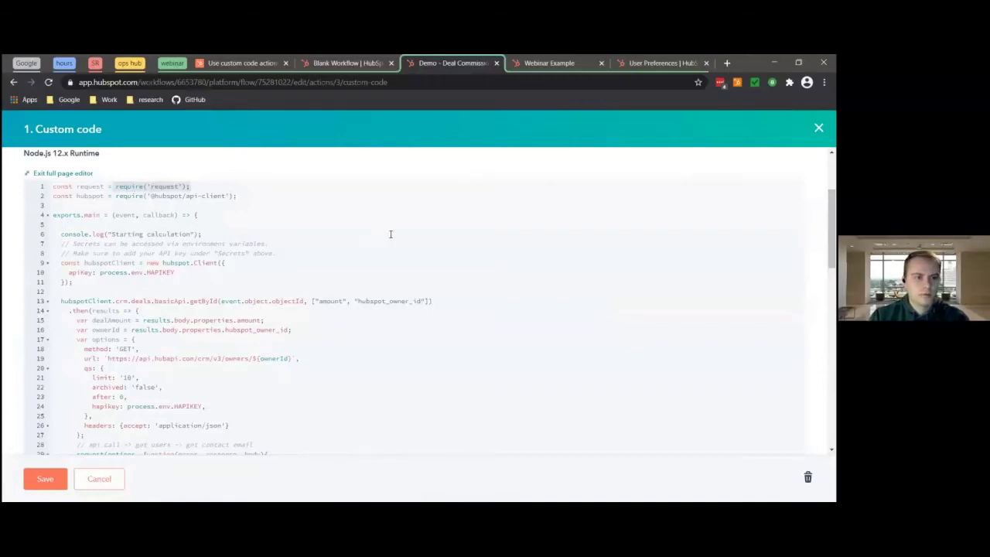
scroll(832, 232, "down", 3)
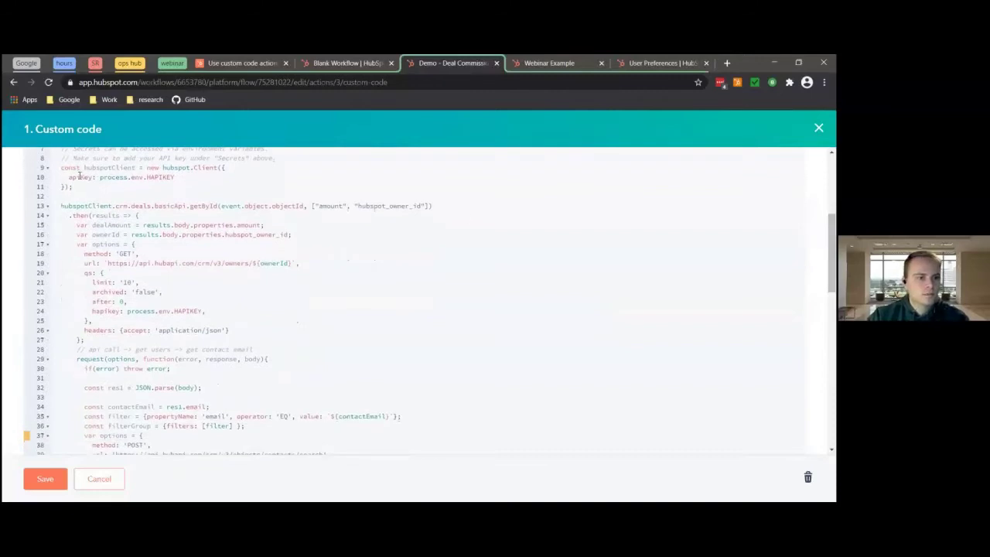
left_click_drag(68, 177, 176, 177)
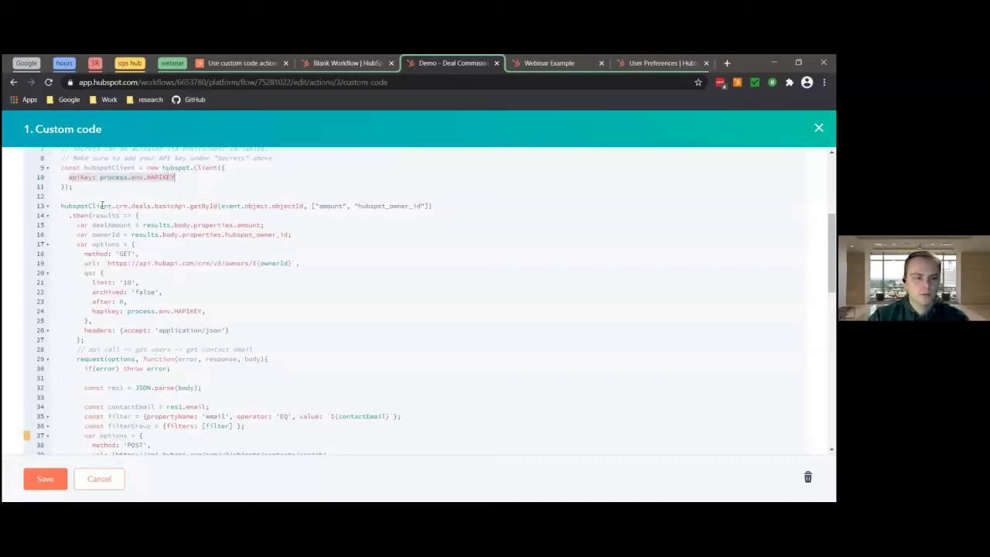
left_click_drag(130, 206, 151, 206)
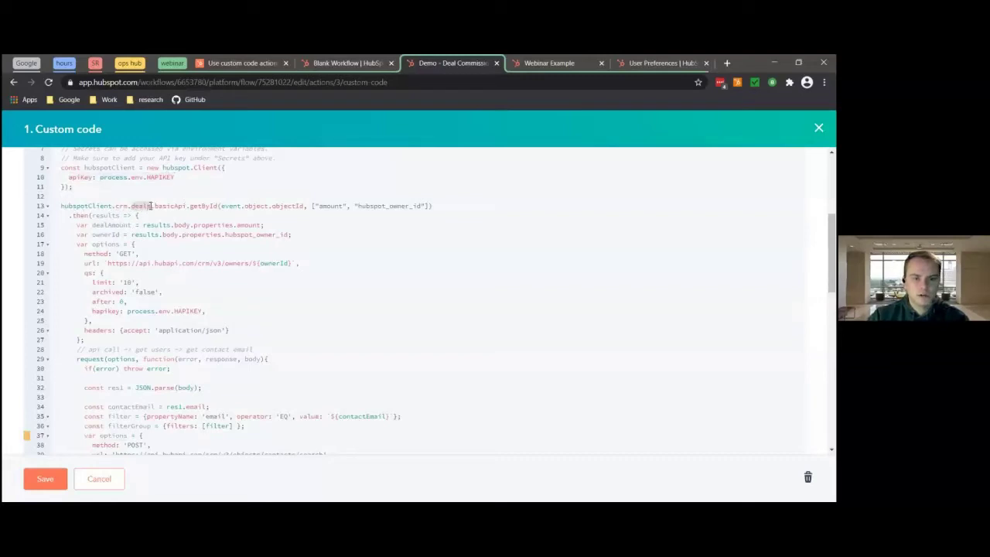
left_click_drag(319, 206, 420, 205)
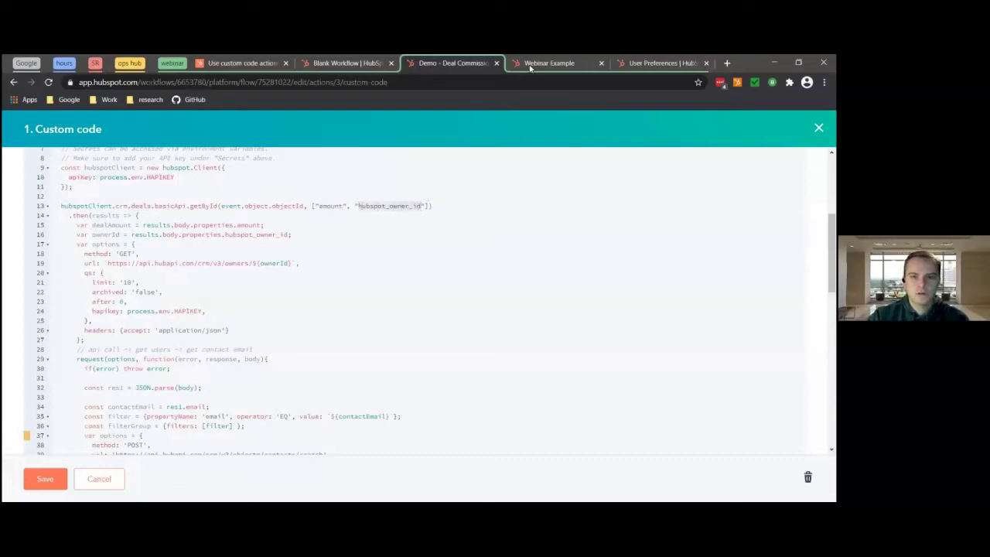
left_click(536, 65)
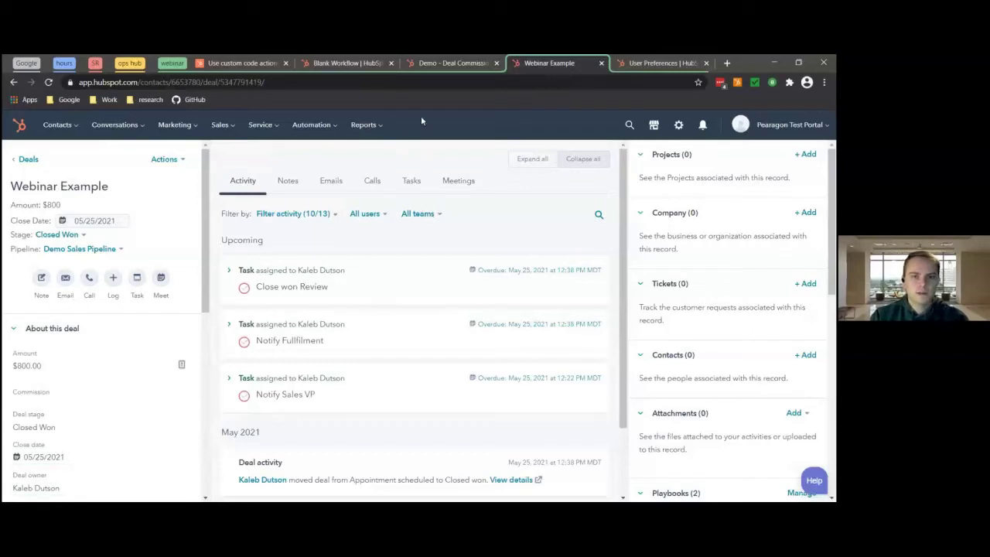
left_click(435, 64)
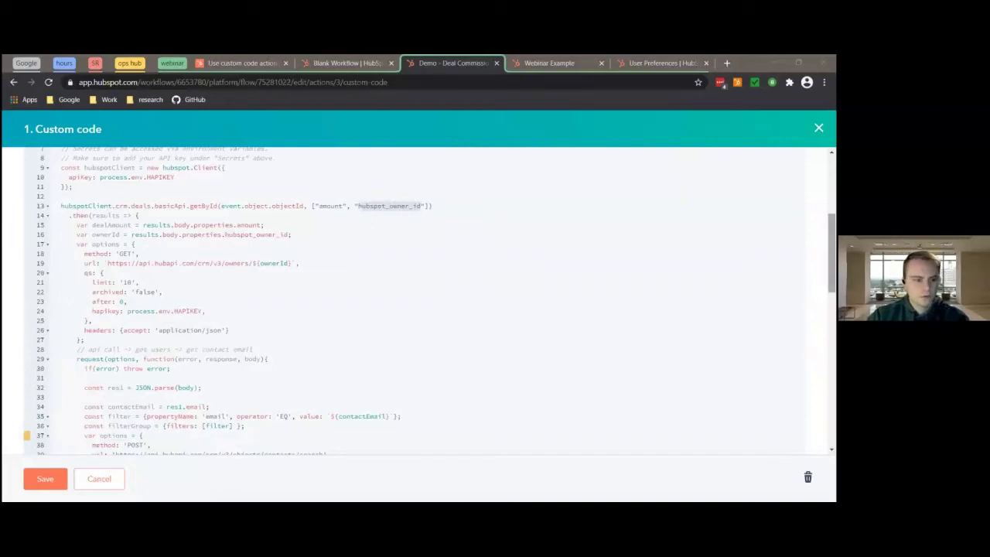
scroll(417, 232, "down", 3)
scroll(418, 232, "up", 3)
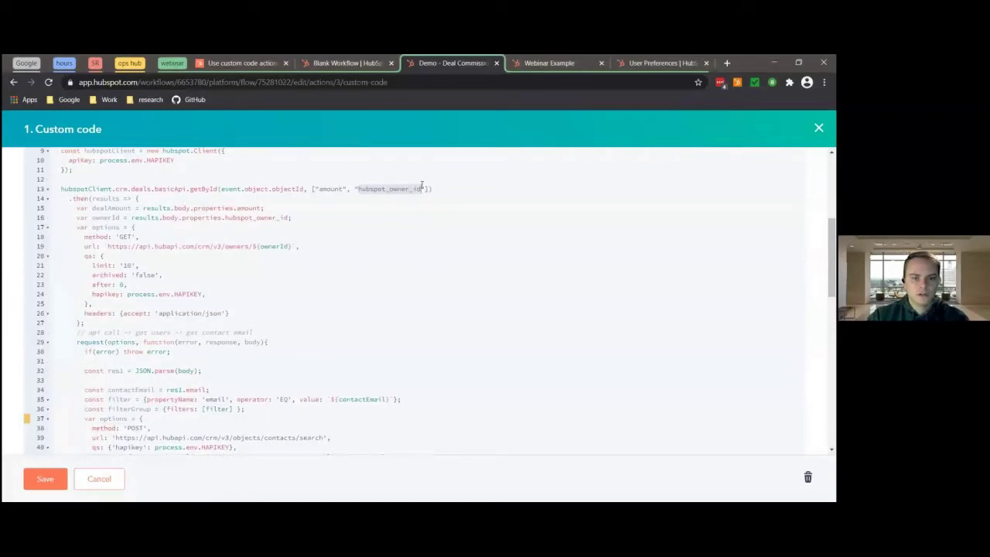
scroll(430, 301, "down", 3)
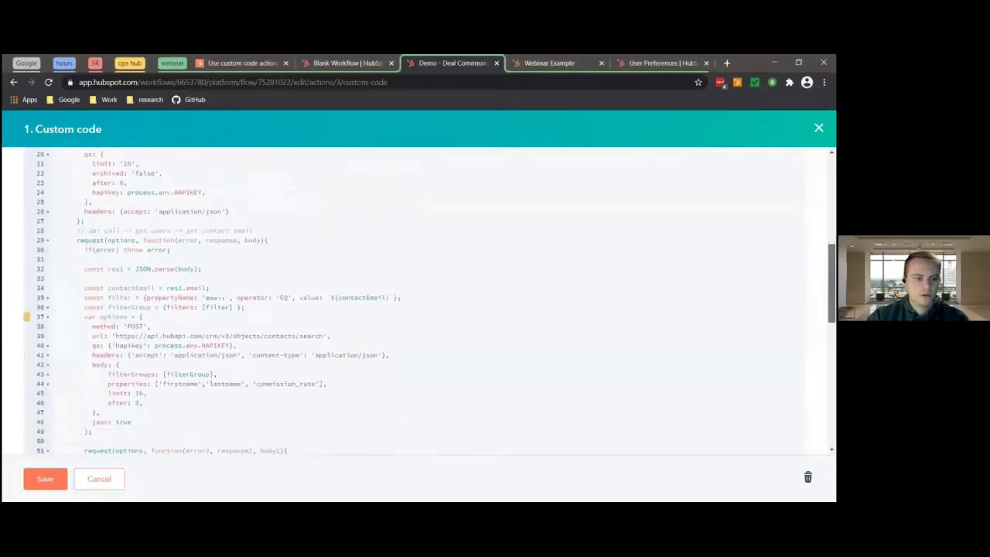
scroll(430, 301, "down", 1)
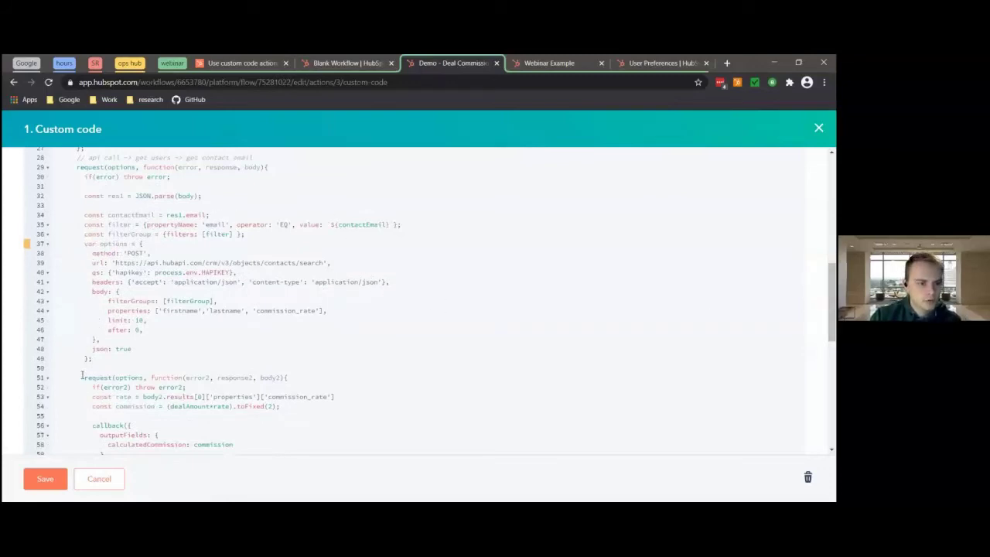
left_click_drag(84, 380, 286, 379)
scroll(831, 309, "down", 2)
scroll(430, 301, "down", 1)
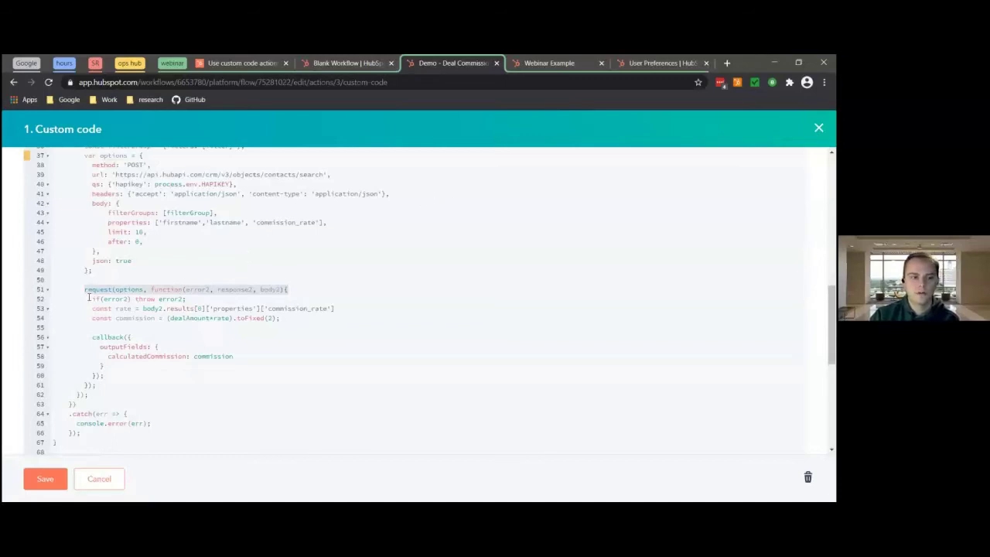
left_click_drag(114, 308, 252, 308)
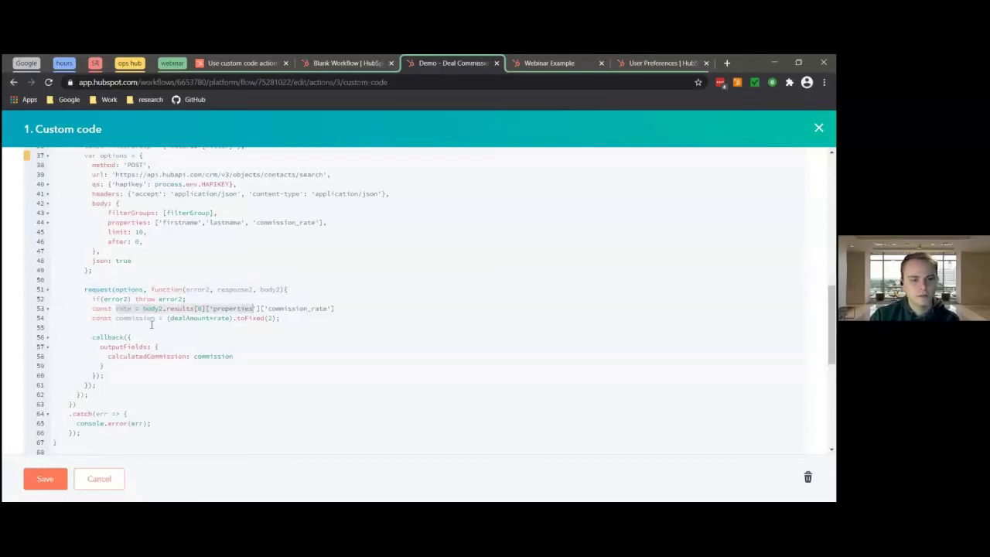
left_click_drag(165, 318, 231, 318)
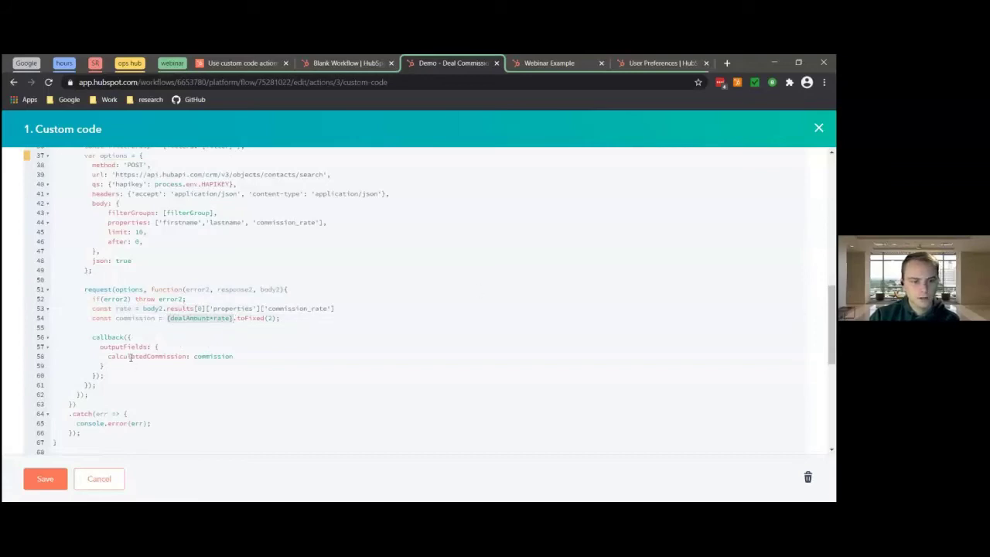
left_click_drag(109, 356, 181, 356)
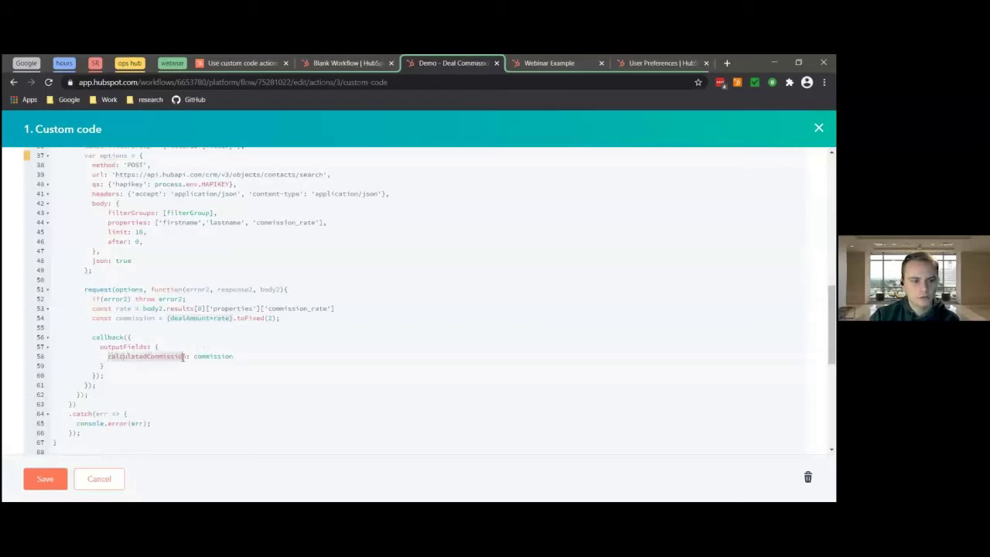
Confirm calculatedCommission is typed Number, then exit the full-page code editor.
scroll(831, 325, "down", 4)
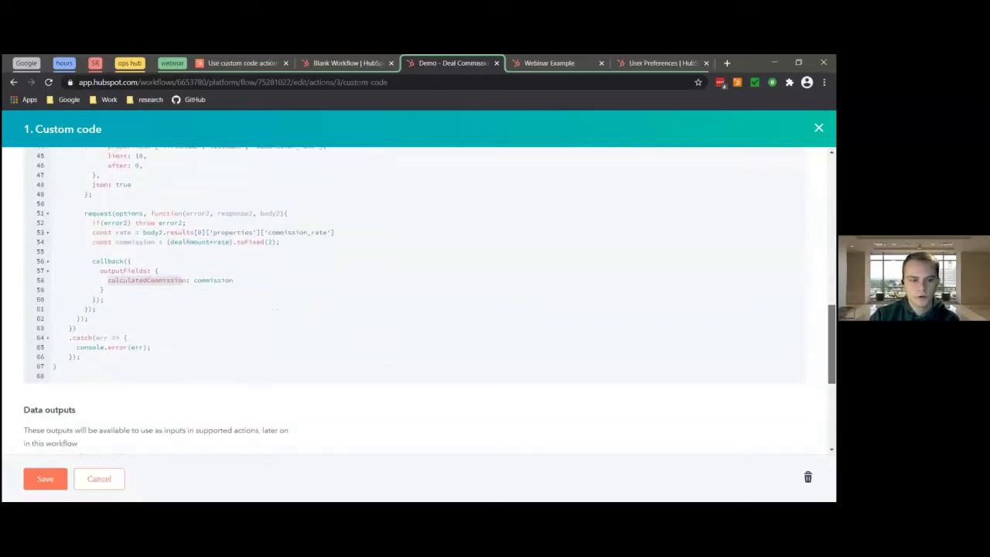
scroll(142, 391, "down", 1)
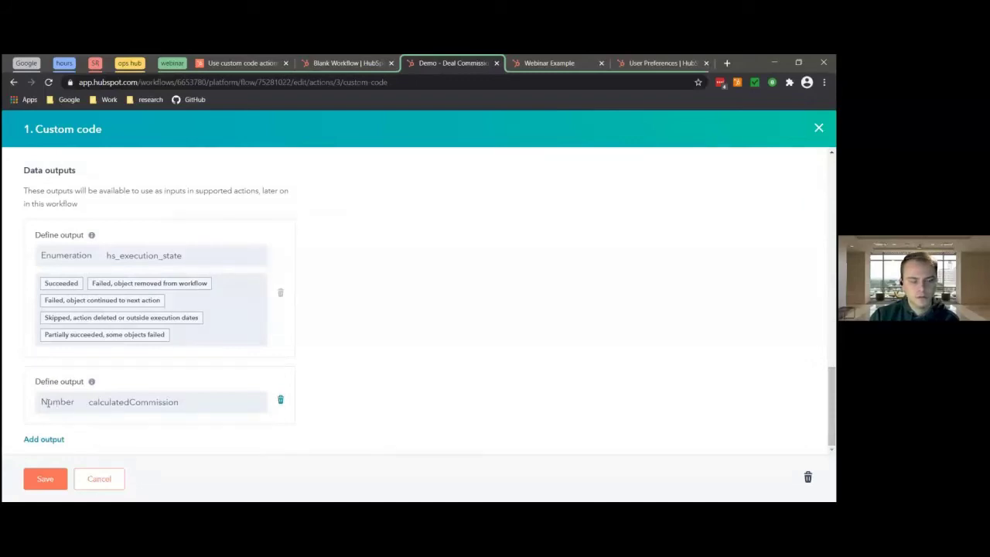
left_click_drag(42, 402, 81, 407)
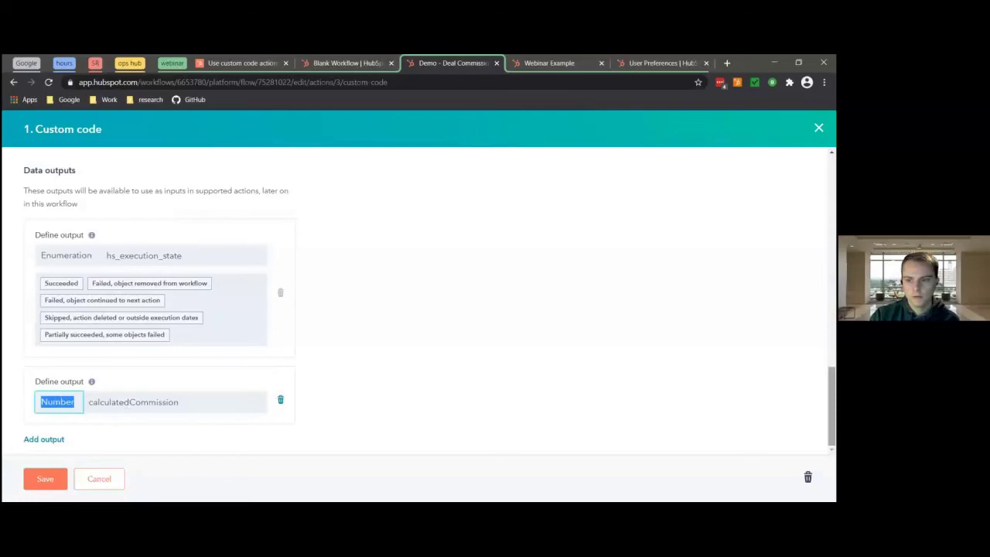
scroll(162, 168, "up", 10)
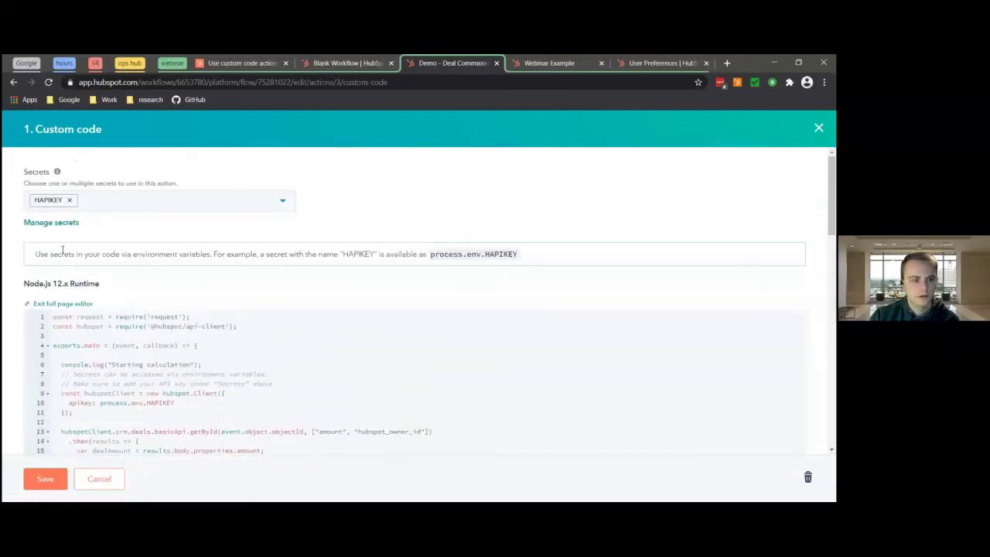
left_click(65, 305)
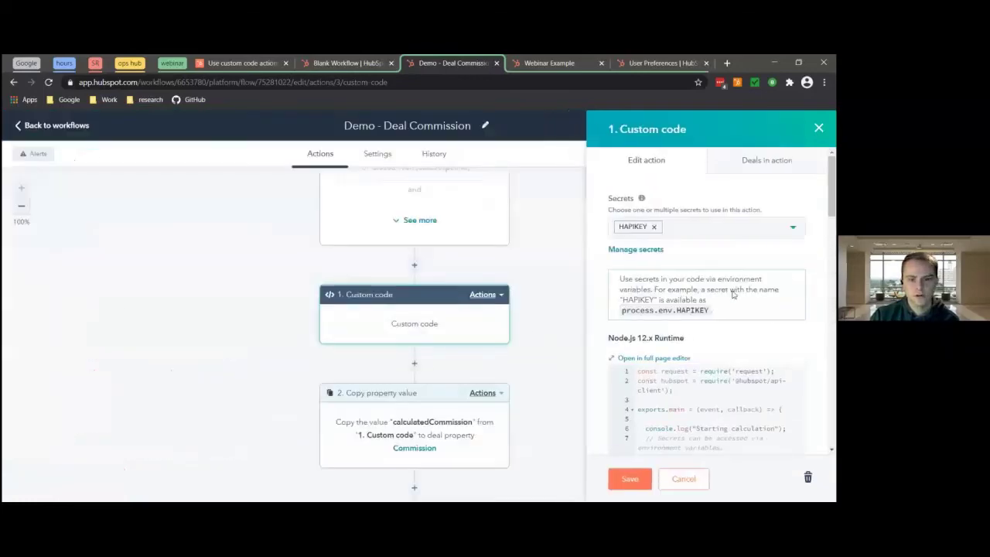
scroll(641, 317, "down", 2)
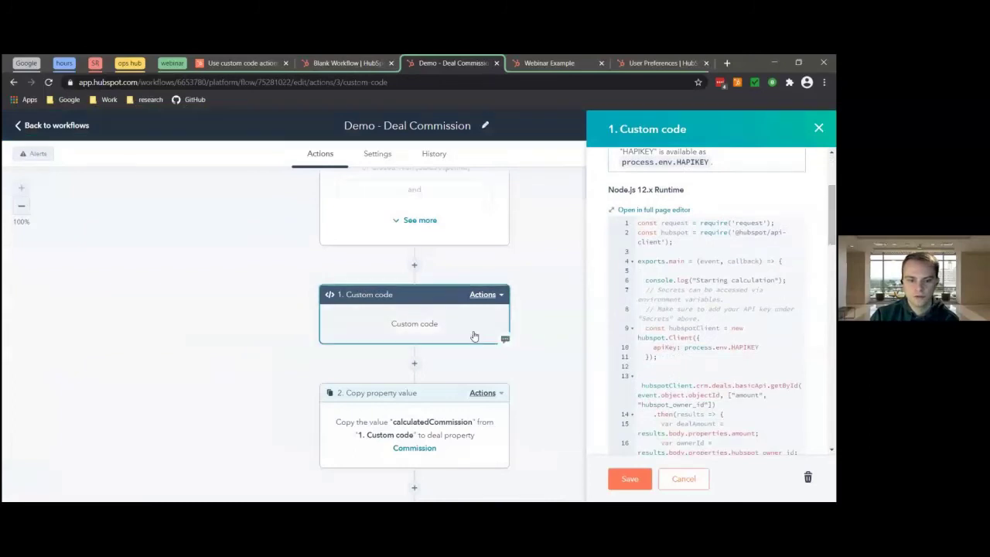
scroll(456, 340, "down", 1)
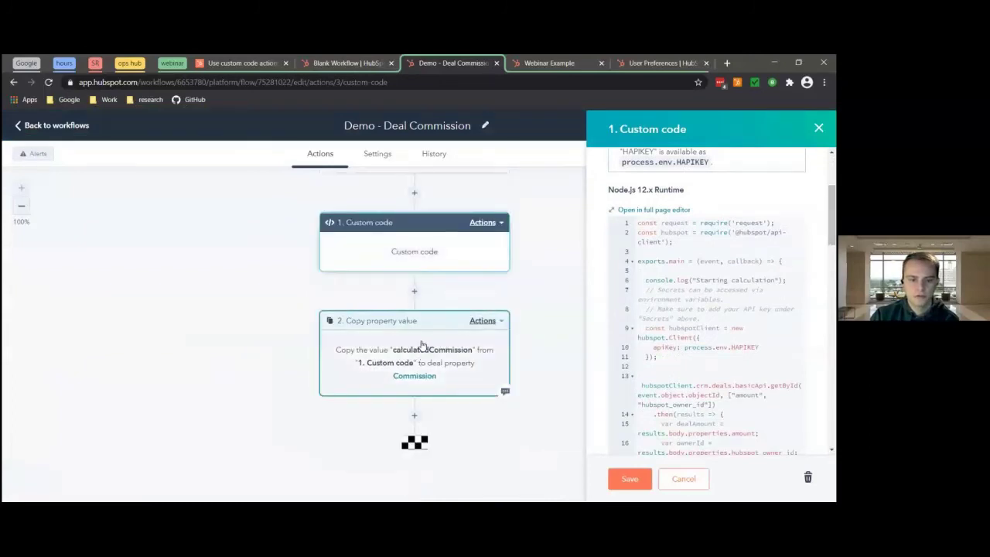
Insert a Copy property value action after the Custom code step.
left_click(414, 290)
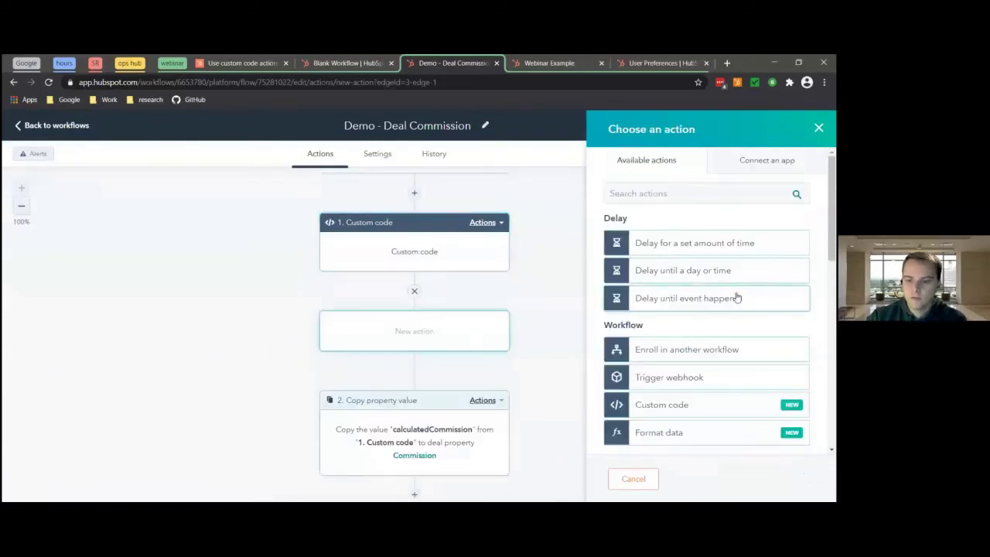
scroll(727, 255, "down", 3)
scroll(725, 250, "down", 5)
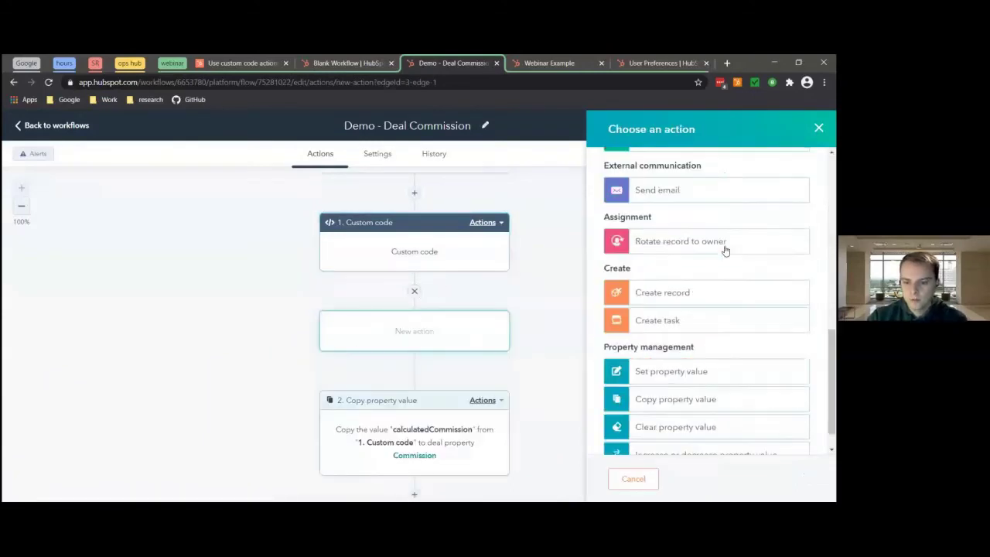
left_click(664, 365)
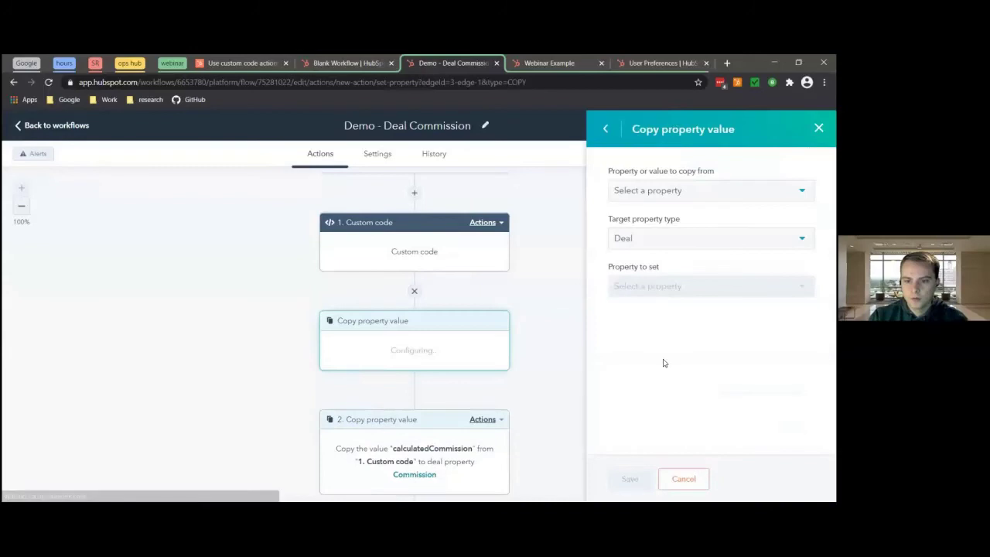
Map calculatedCommission to the deal's Commission property, then close the panel unsaved to view the whole workflow.
left_click(634, 190)
left_click(655, 294)
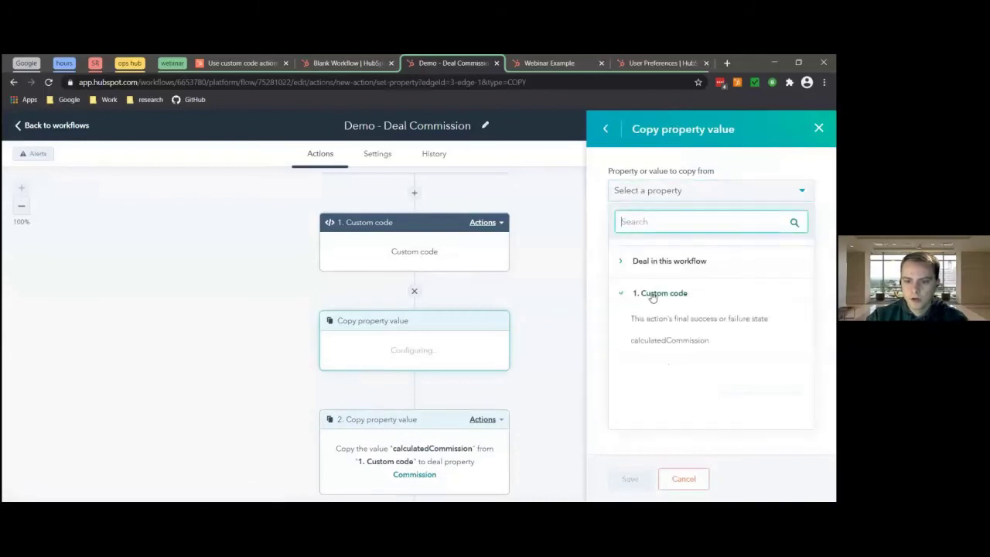
left_click(663, 343)
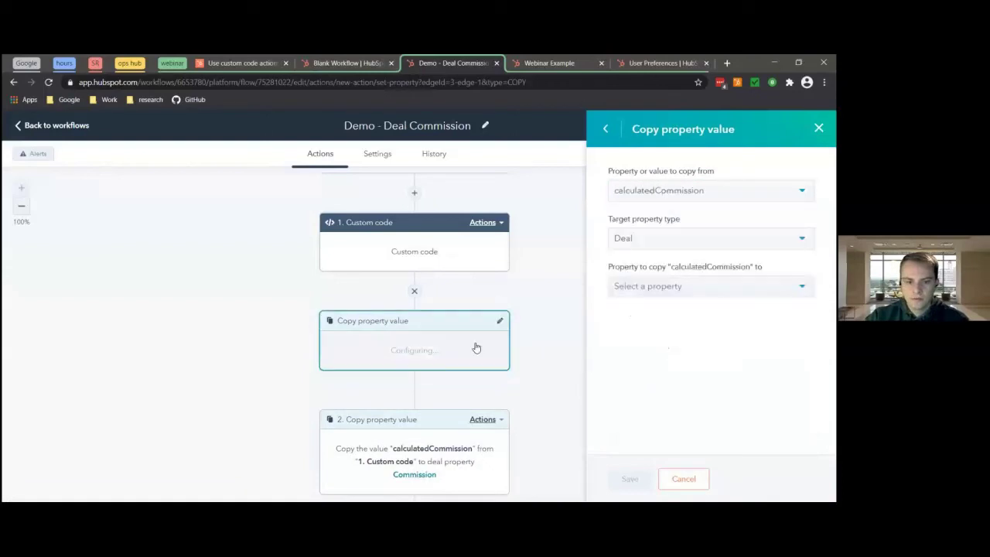
left_click(648, 288)
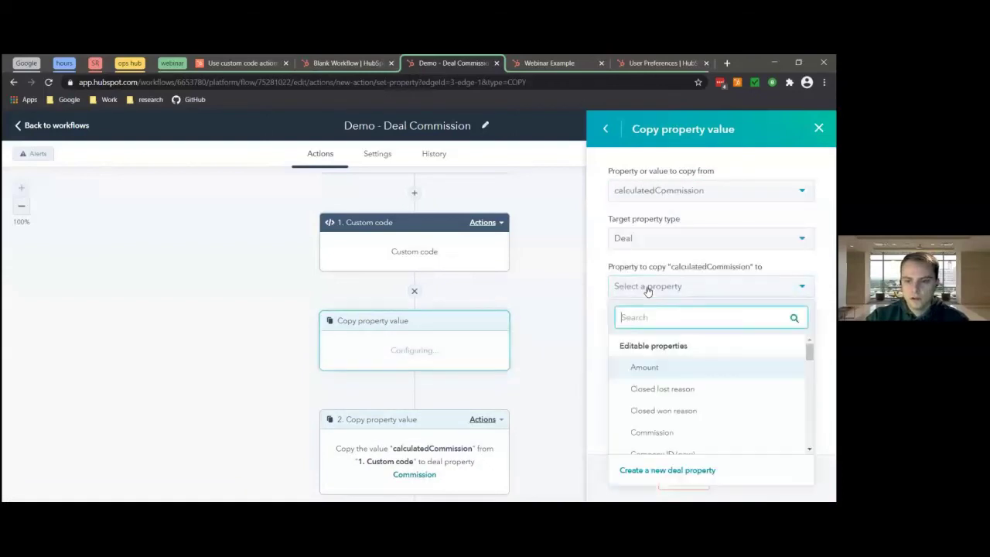
left_click(670, 432)
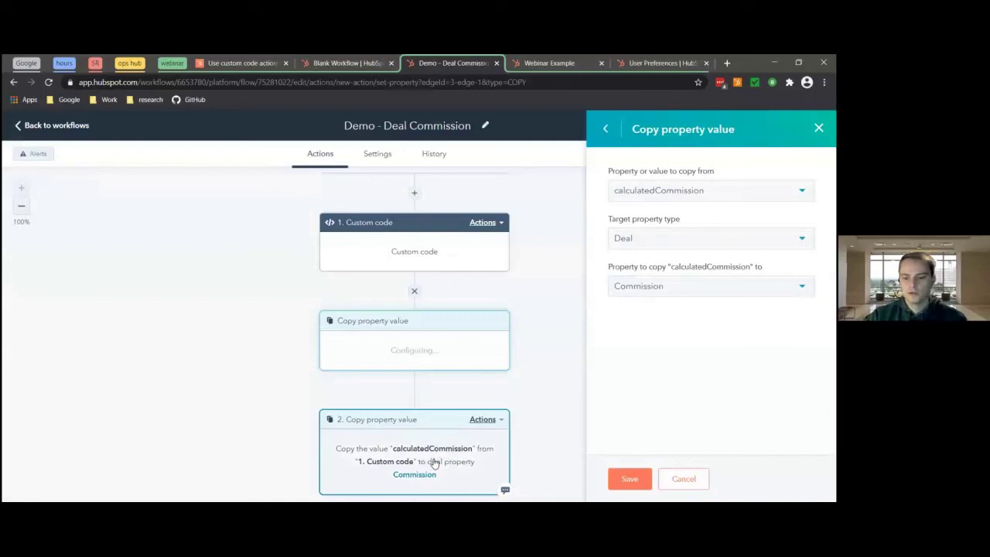
left_click(684, 479)
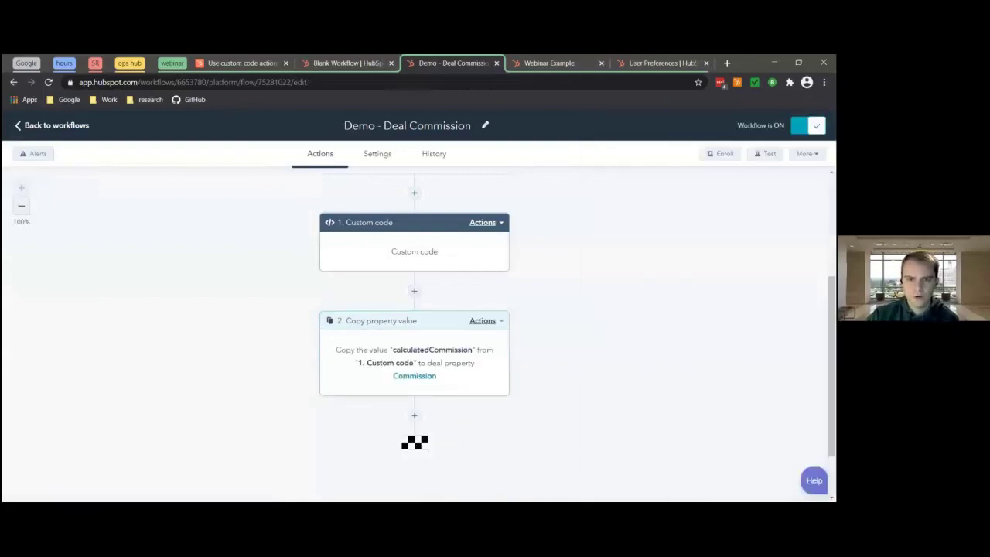
scroll(449, 386, "up", 2)
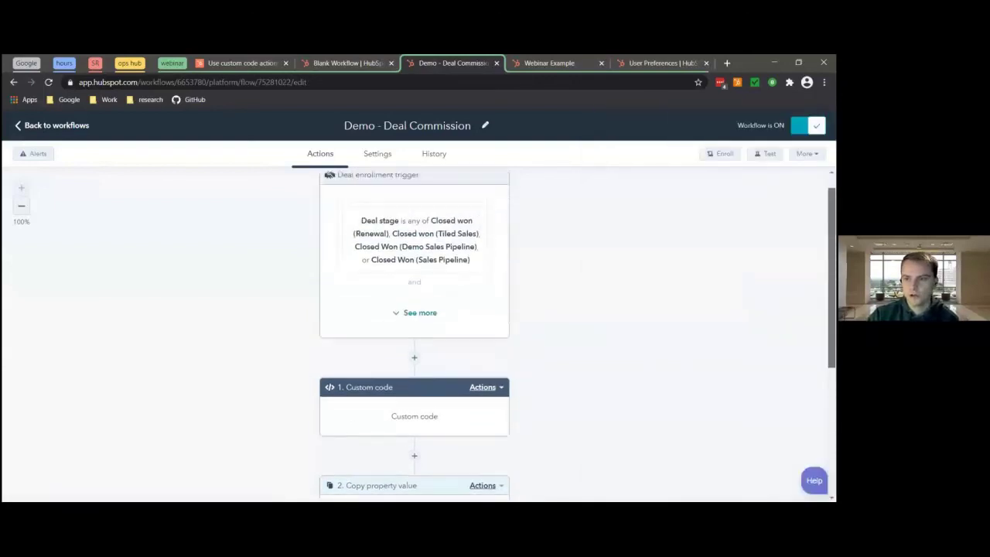
Refresh the Webinar Example deal and highlight its $60.00 Commission against the $800.00 amount.
left_click(532, 60)
left_click(48, 82)
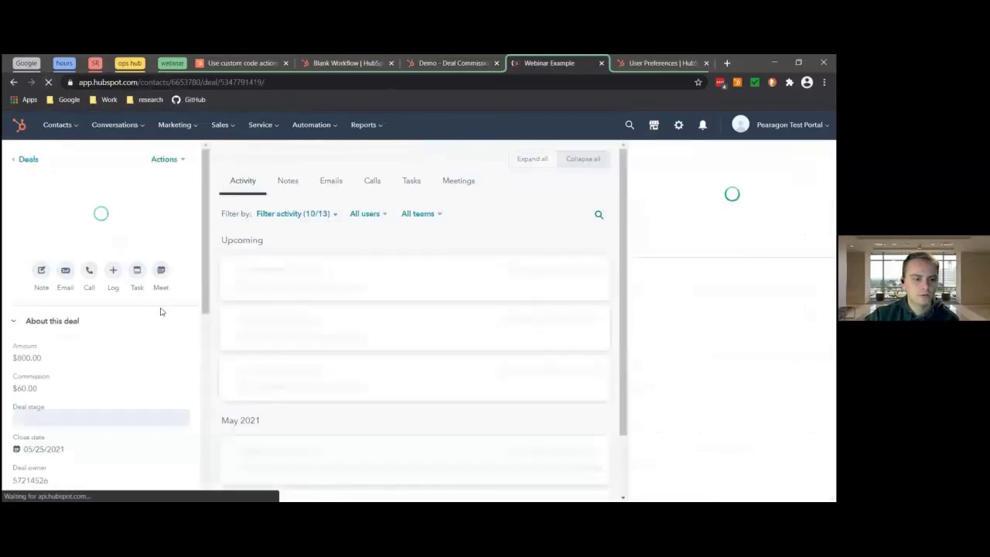
scroll(44, 277, "down", 2)
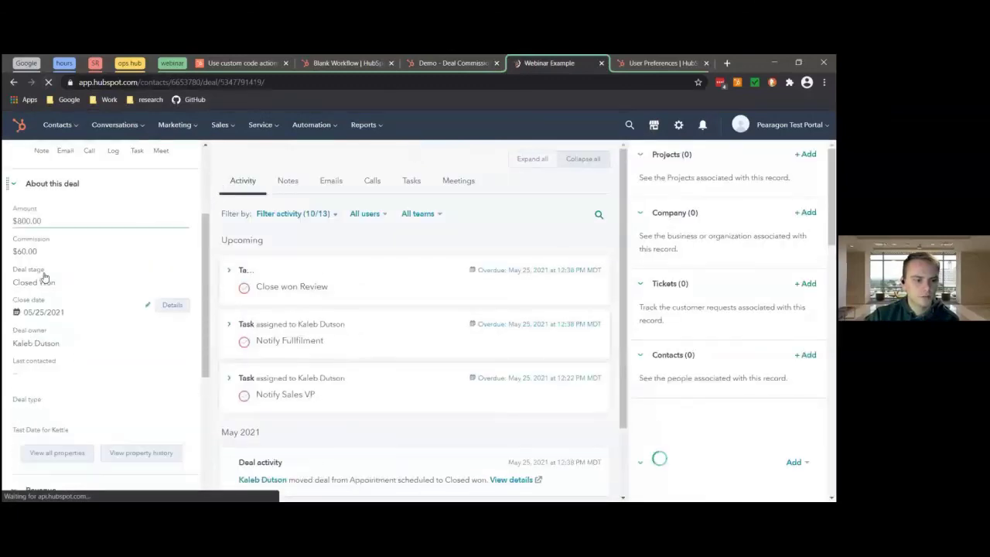
left_click(40, 251)
left_click_drag(39, 252, 13, 253)
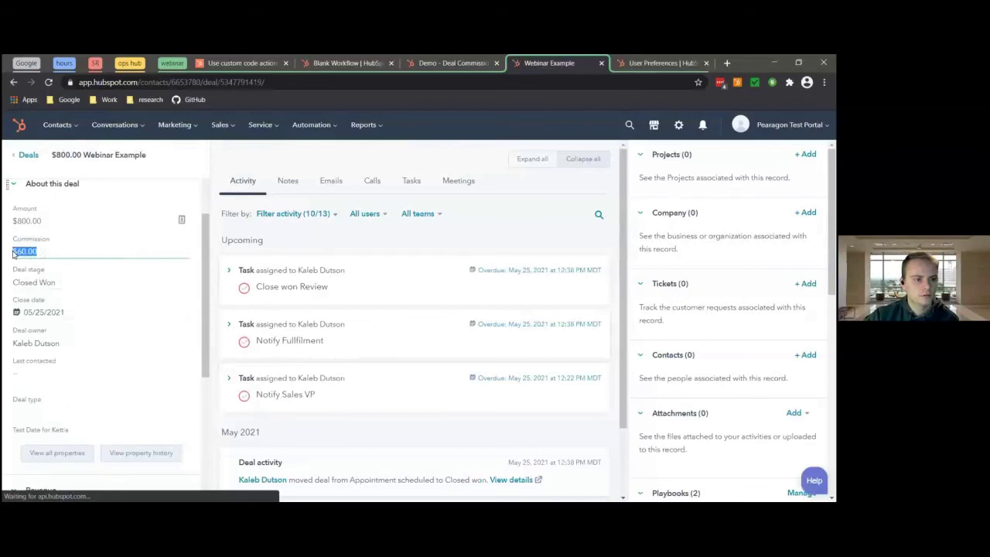